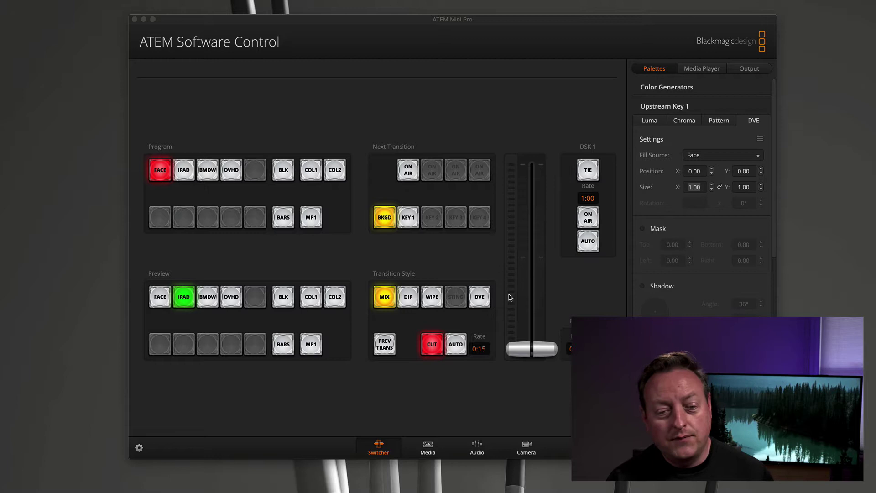
Cut the overhead camera OVHD to program, leaving FACE on preview, and put upstream key 1 on air
{"action": "left_click", "coordinate": [525, 447]}
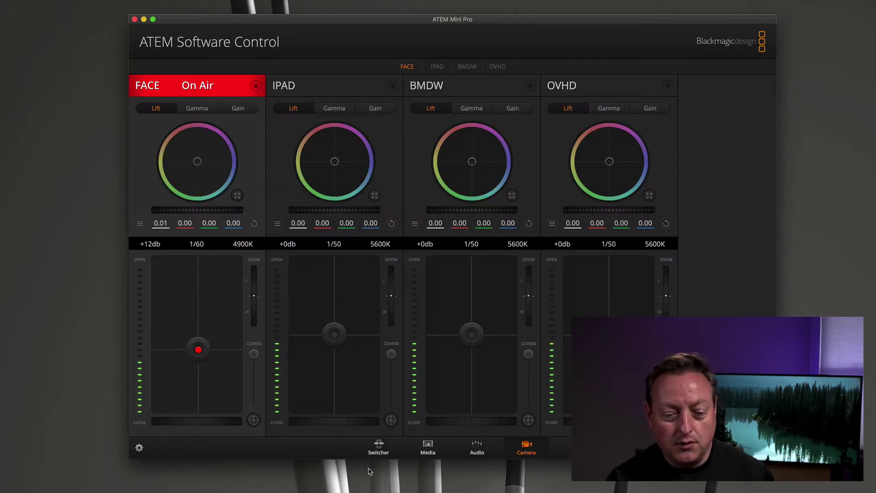
{"action": "left_click", "coordinate": [378, 449]}
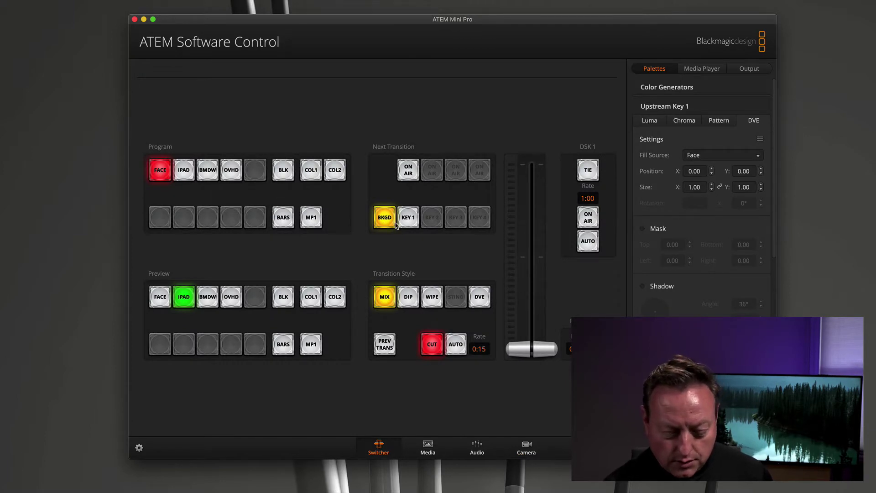
{"action": "key", "text": "4"}
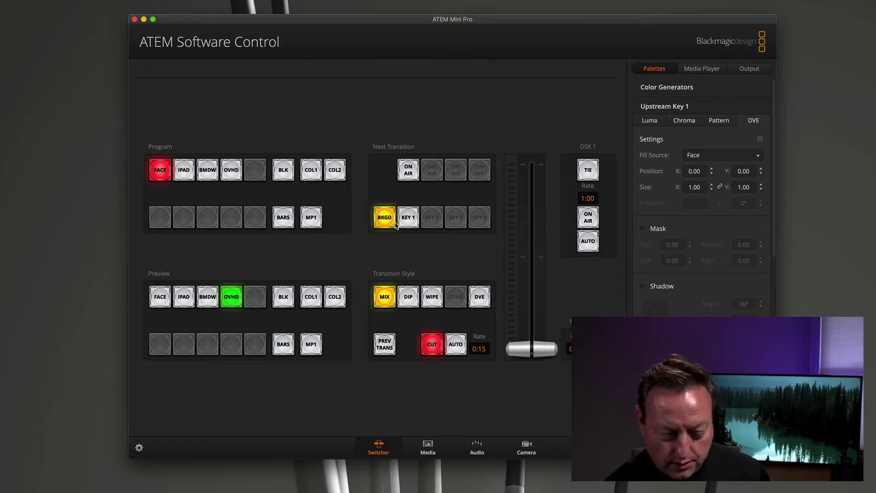
{"action": "key", "text": "space"}
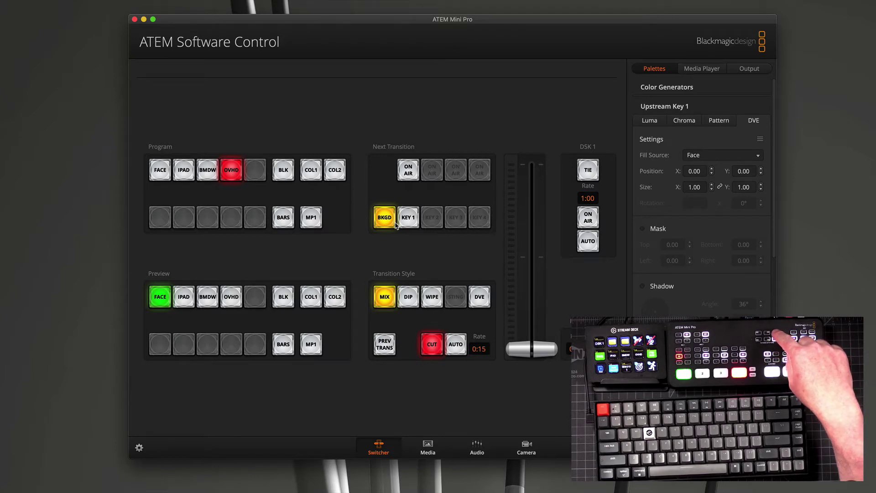
{"action": "key", "text": "k"}
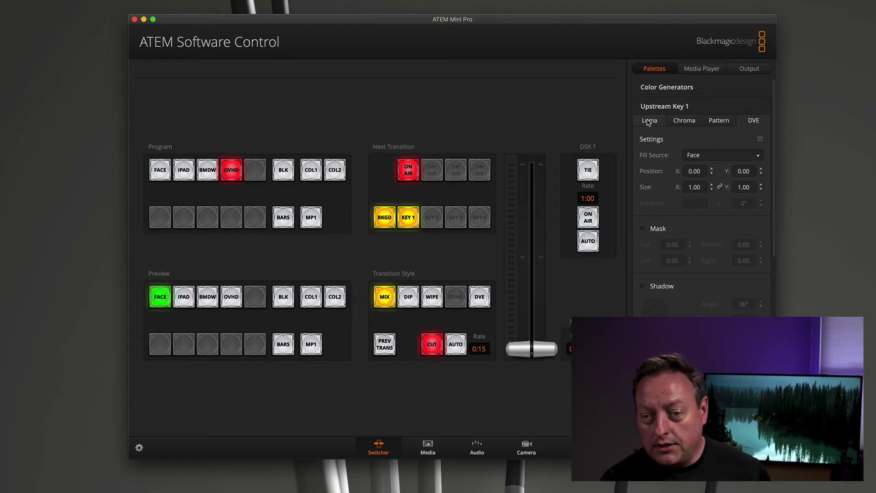
Keep Face as Upstream Key 1's fill source and set its DVE size to 1.40
{"action": "left_click", "coordinate": [709, 112]}
{"action": "left_click", "coordinate": [708, 112]}
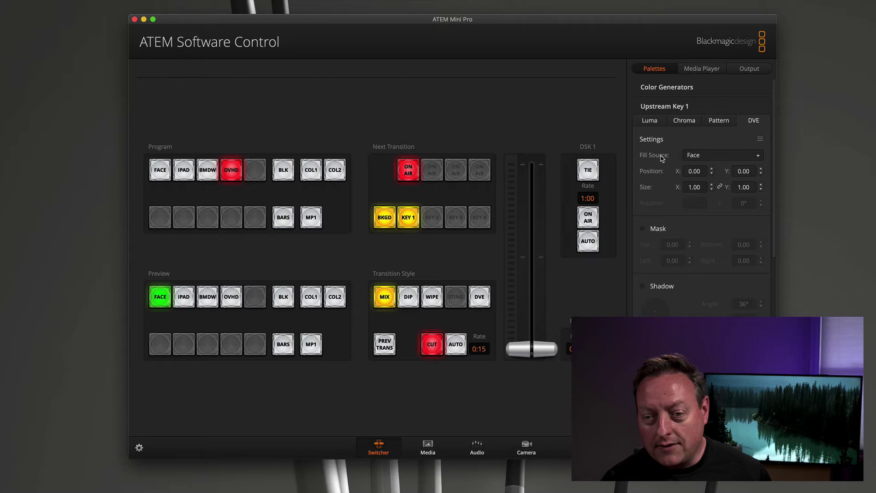
{"action": "left_click", "coordinate": [701, 157]}
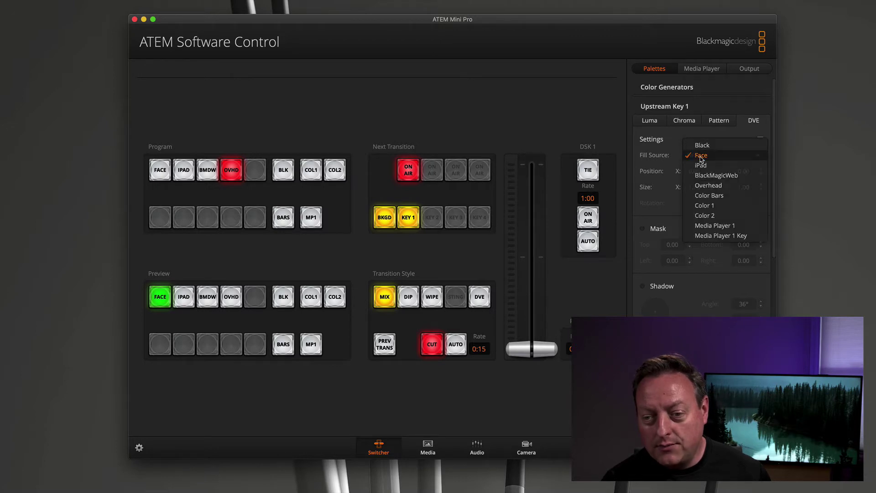
{"action": "left_click", "coordinate": [701, 156]}
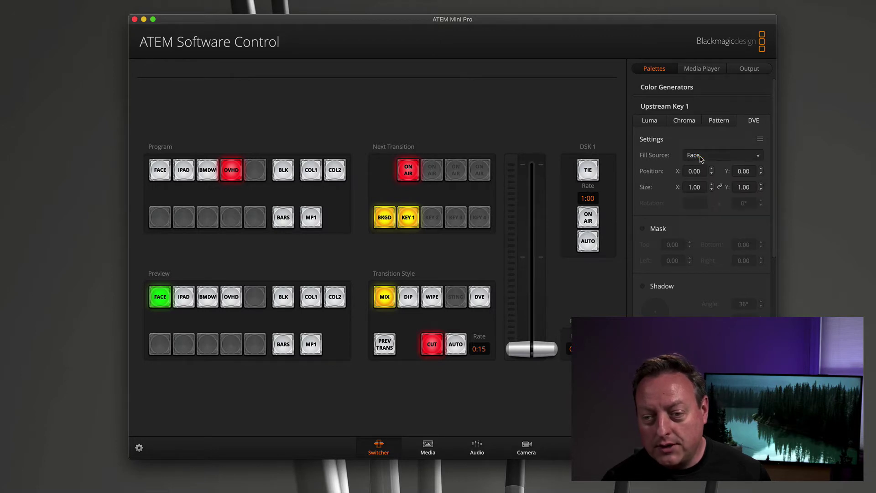
{"action": "double_click", "coordinate": [699, 187]}
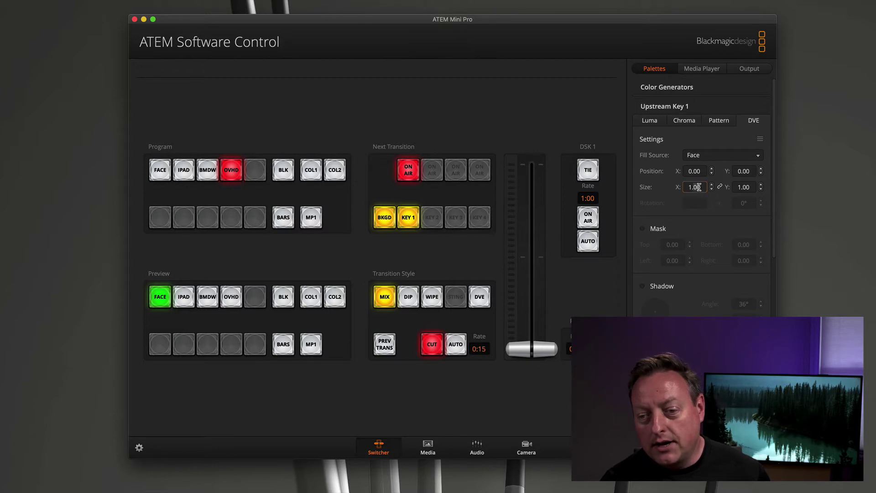
{"action": "type", "text": "1"}
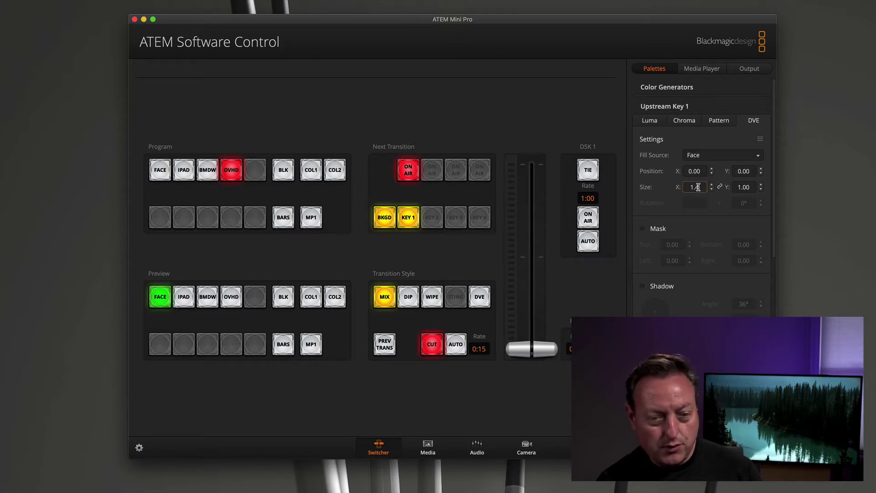
{"action": "type", "text": ".4"}
{"action": "key", "text": "Return"}
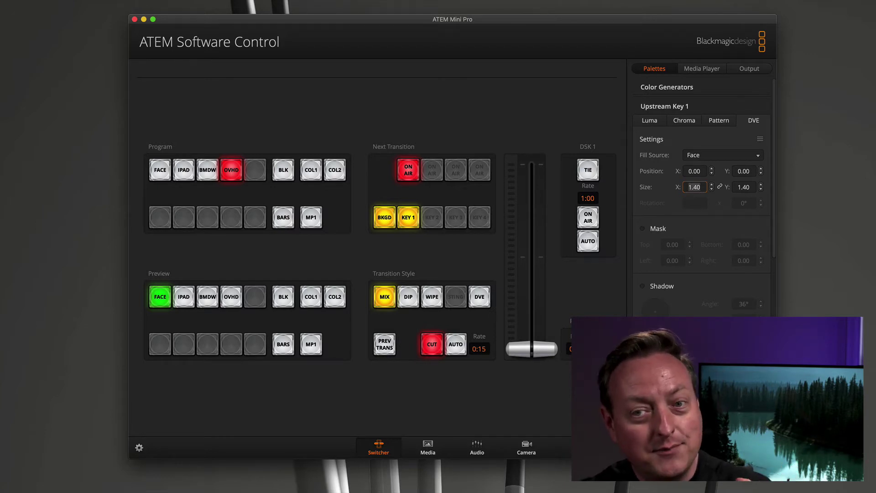
Save the 1.40 zoom as DVE keyframe A with a 5:00 rate, then run the key to A
{"action": "scroll", "coordinate": [708, 307], "scroll_direction": "down", "scroll_amount": 10}
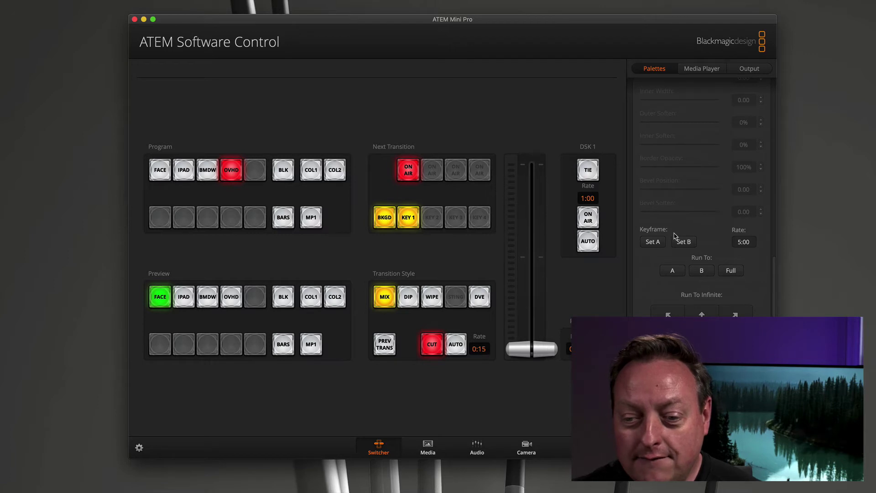
{"action": "left_click", "coordinate": [746, 242]}
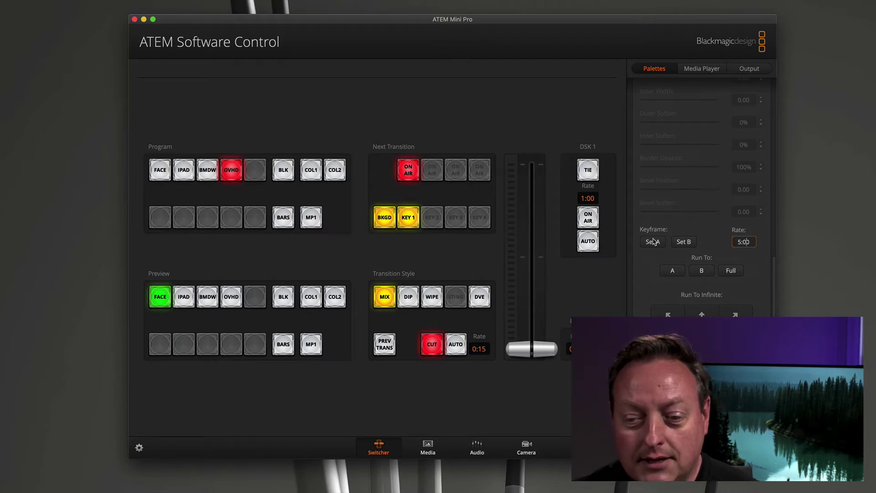
{"action": "left_click", "coordinate": [652, 242]}
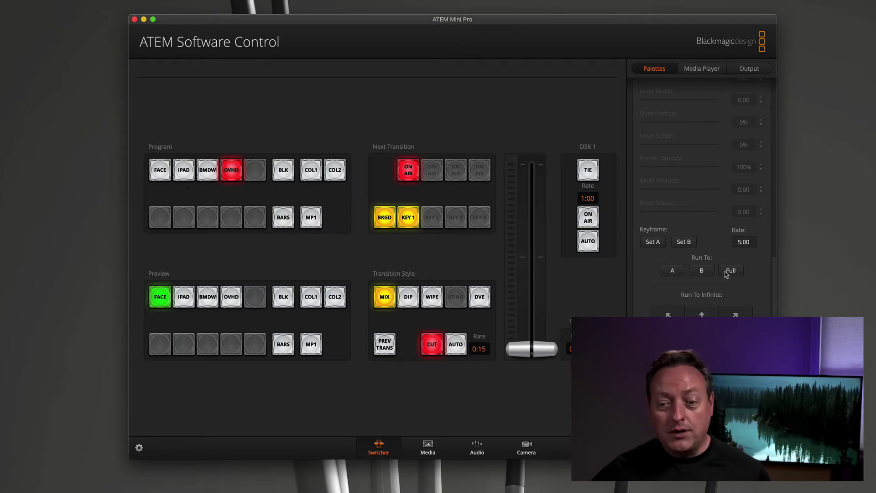
{"action": "left_click", "coordinate": [670, 271]}
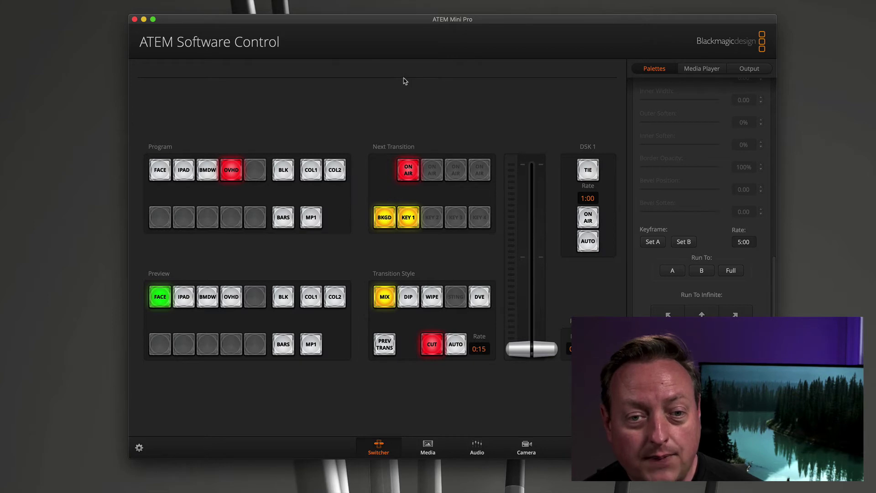
Open the Macros panel and delete the old 'DVE normal' macro
{"action": "mouse_move", "coordinate": [289, 2]}
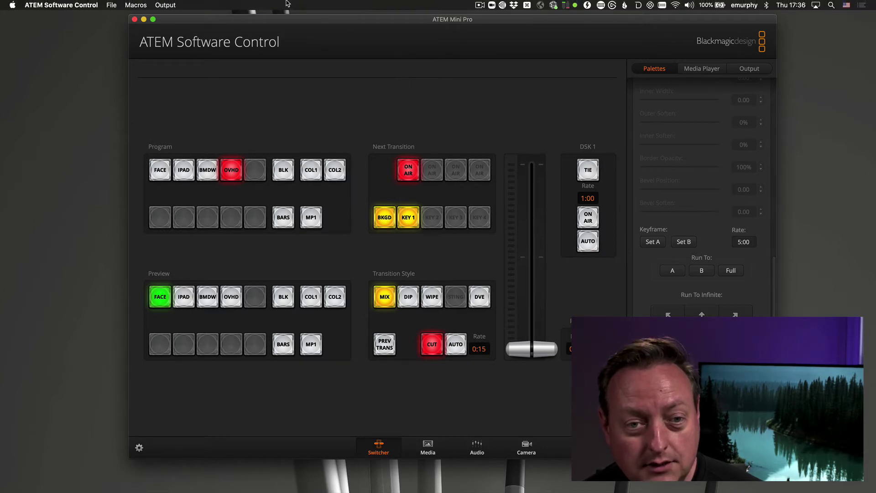
{"action": "left_click", "coordinate": [136, 5]}
{"action": "left_click", "coordinate": [145, 17]}
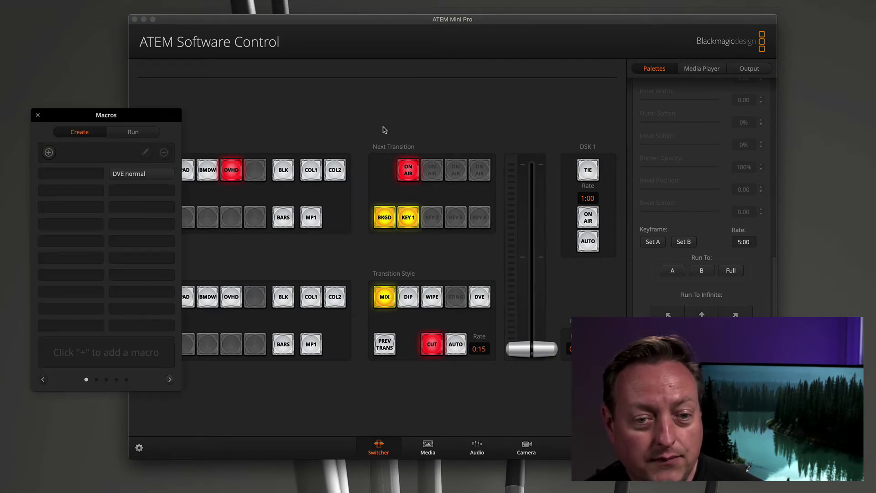
{"action": "left_click_drag", "start_coordinate": [219, 21], "coordinate": [286, 26]}
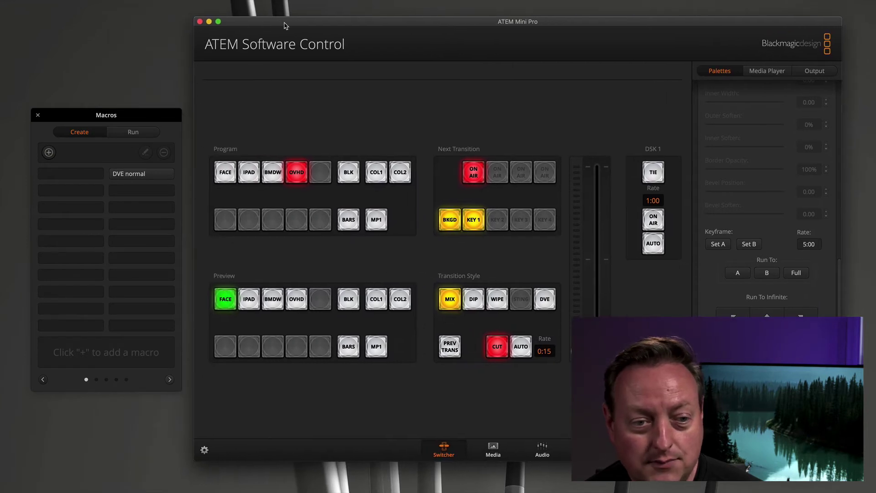
{"action": "left_click", "coordinate": [123, 176]}
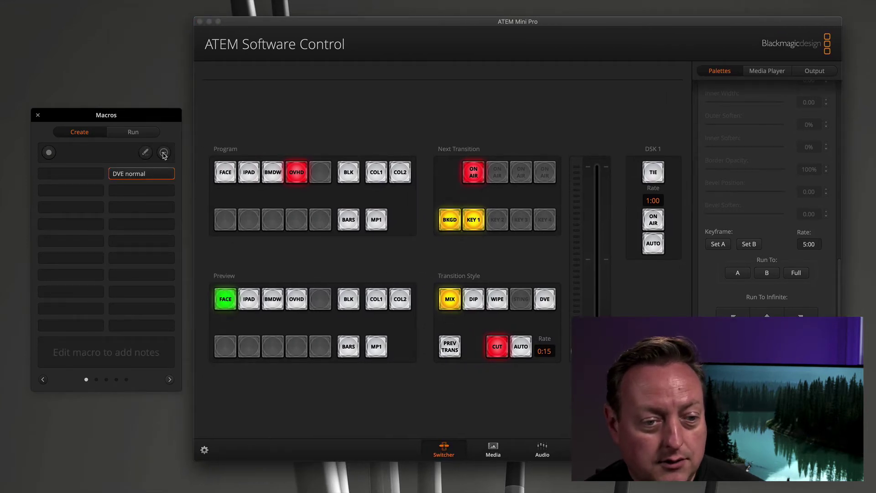
{"action": "left_click", "coordinate": [163, 152]}
{"action": "left_click", "coordinate": [187, 254]}
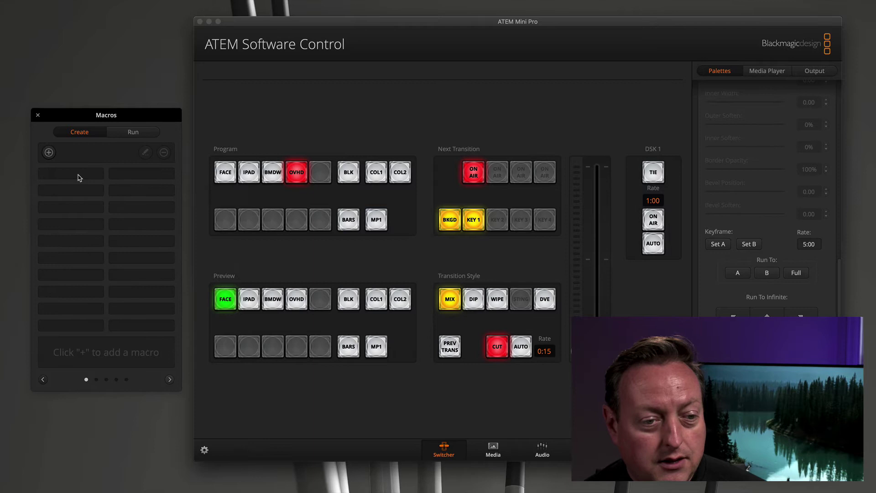
Record a trial 'DVE zoomin' macro in the first empty slot, then delete it
{"action": "left_click", "coordinate": [78, 177]}
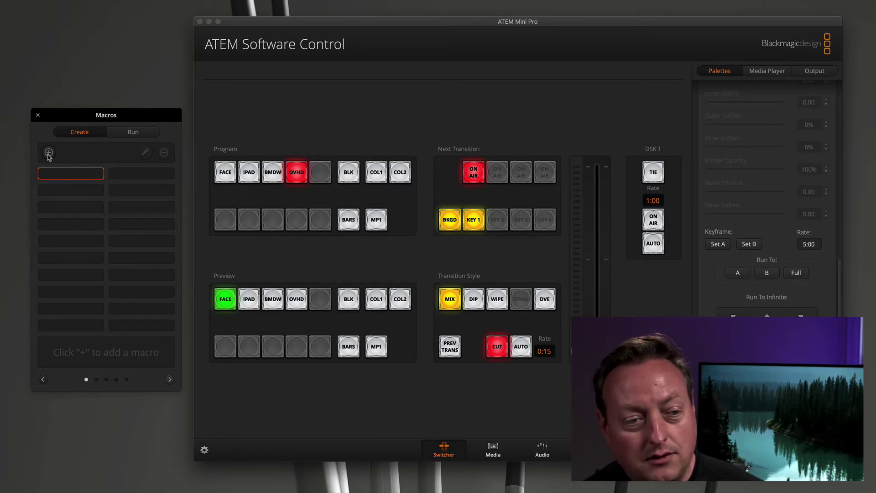
{"action": "left_click", "coordinate": [49, 153]}
{"action": "type", "text": "DVE zoomin"}
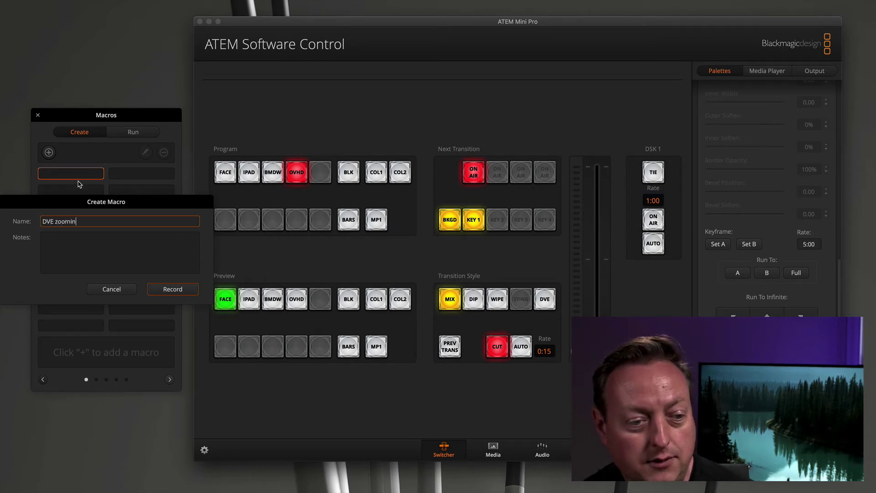
{"action": "left_click", "coordinate": [173, 288]}
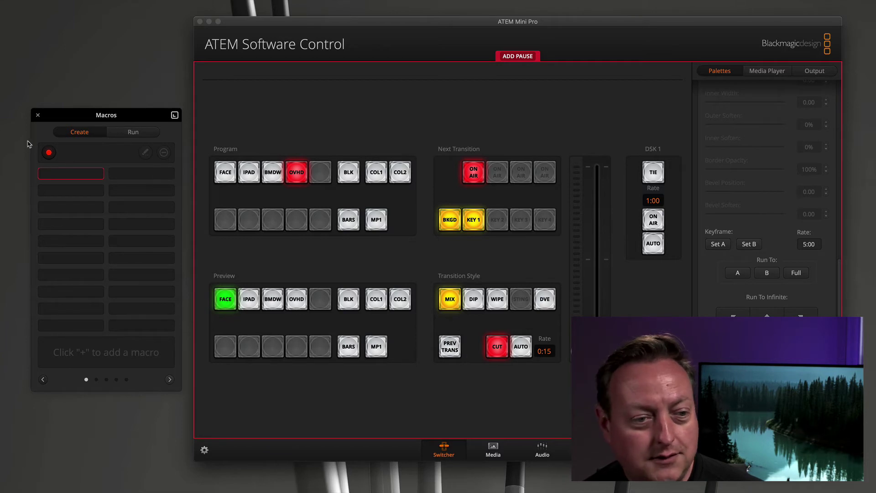
{"action": "left_click", "coordinate": [49, 154]}
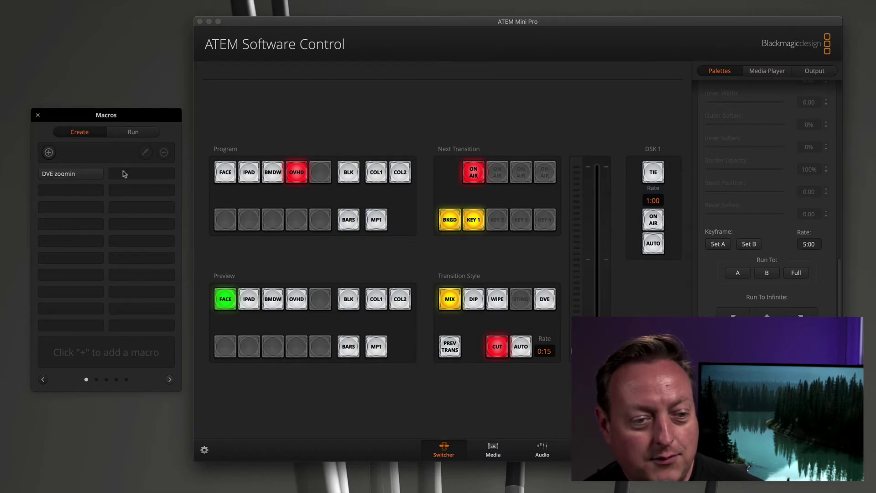
{"action": "left_click", "coordinate": [70, 176]}
{"action": "left_click", "coordinate": [164, 153]}
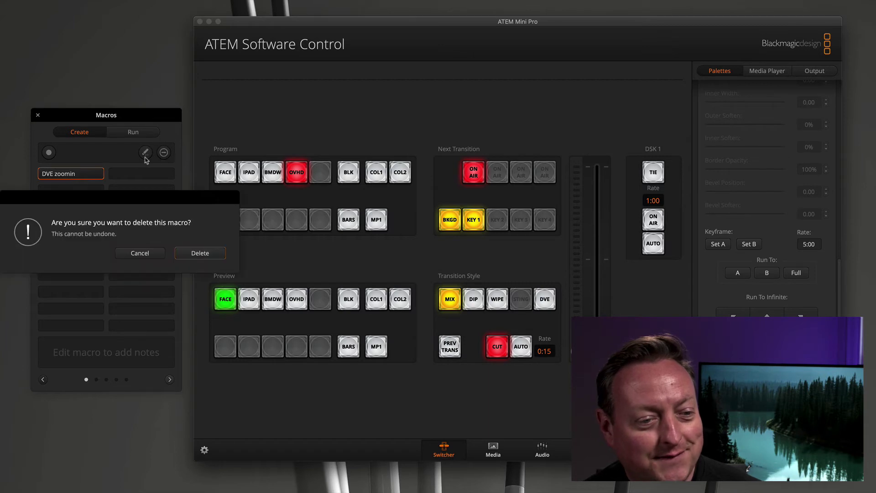
{"action": "left_click", "coordinate": [181, 254]}
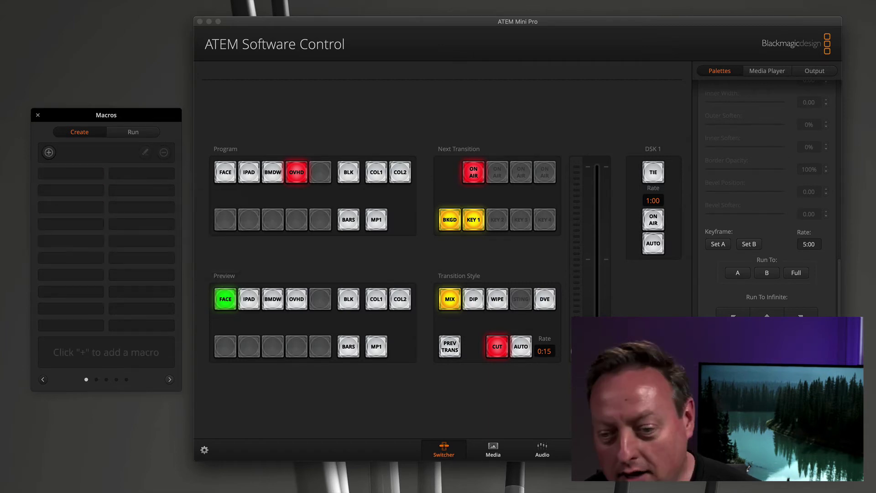
With the DVE reset to Full, record a 'DVE zoomin' macro selecting KEY 1 and putting it on air
{"action": "left_click", "coordinate": [801, 274]}
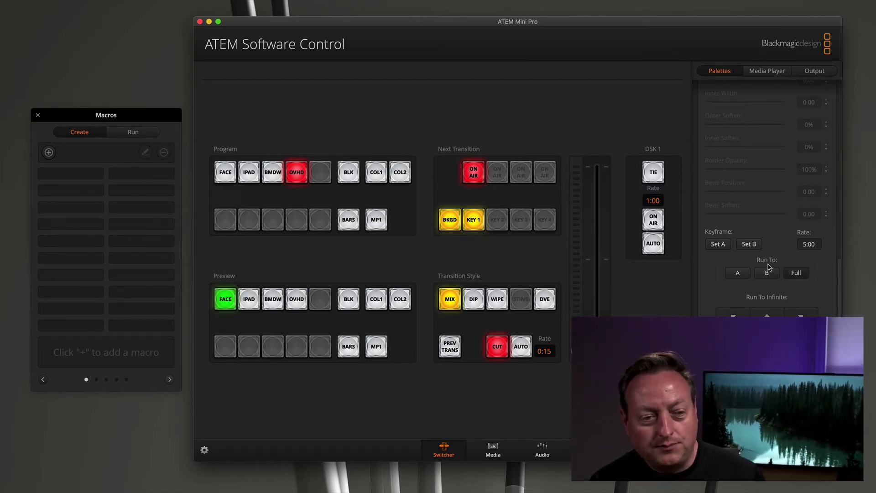
{"action": "left_click", "coordinate": [49, 153]}
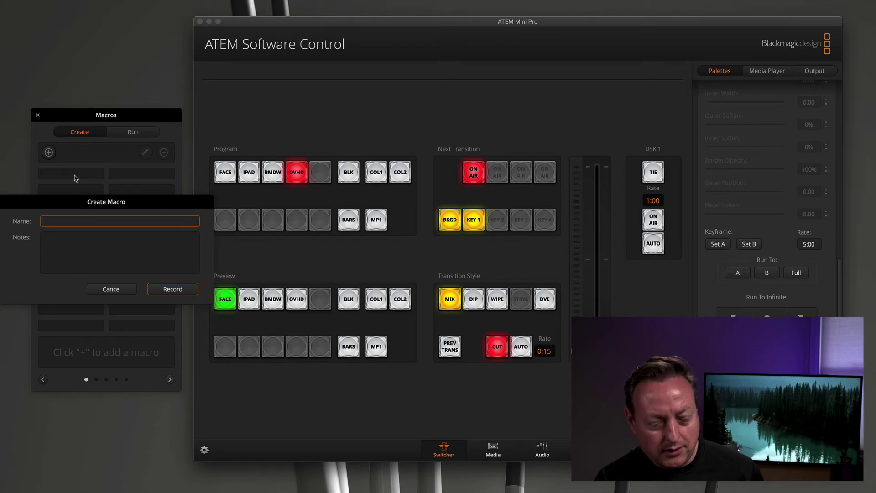
{"action": "type", "text": "DEV"}
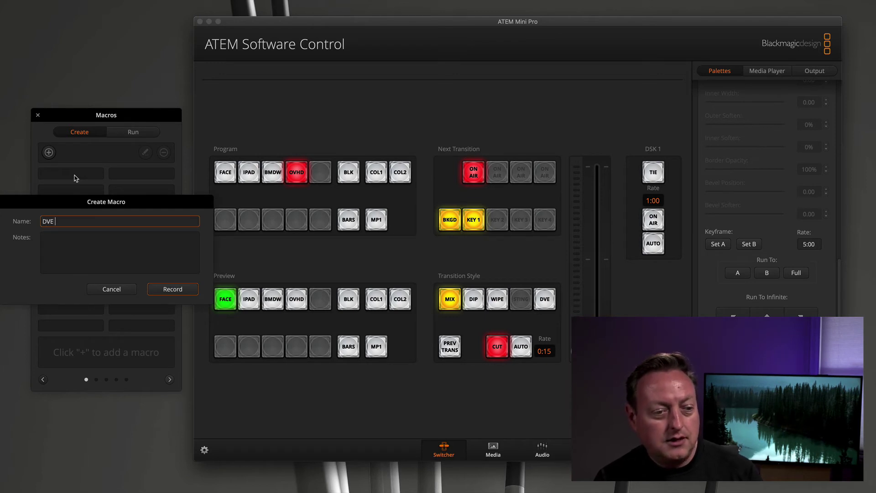
{"action": "type", "text": " zoomin"}
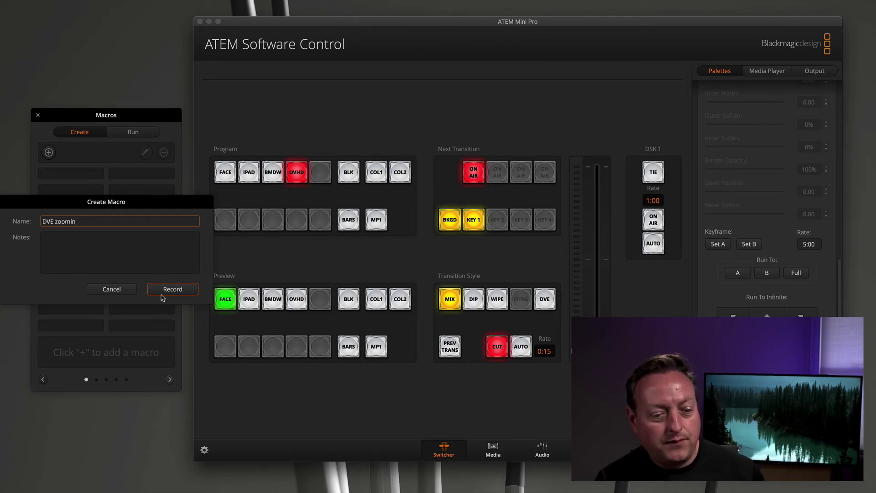
{"action": "left_click", "coordinate": [154, 291]}
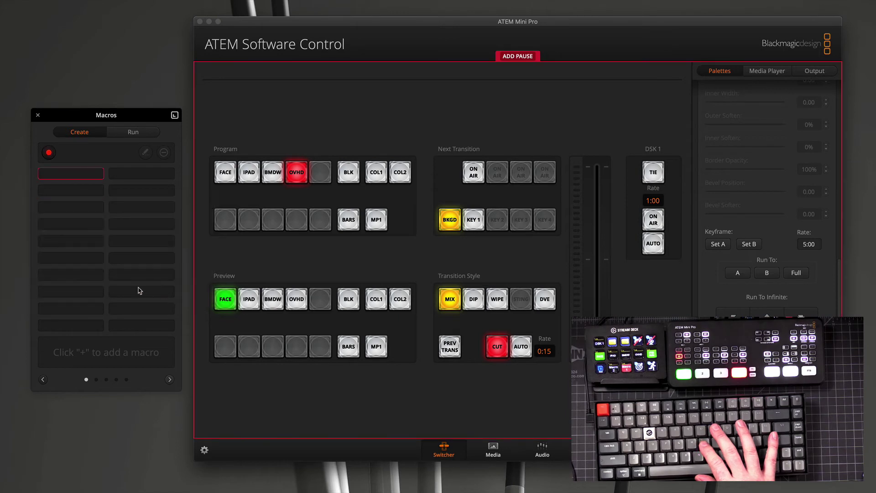
{"action": "left_click", "coordinate": [474, 220]}
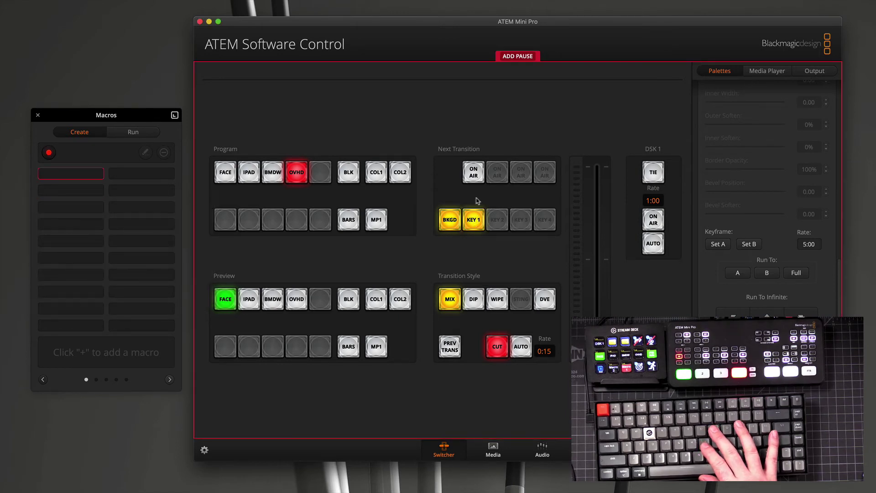
{"action": "left_click", "coordinate": [474, 173]}
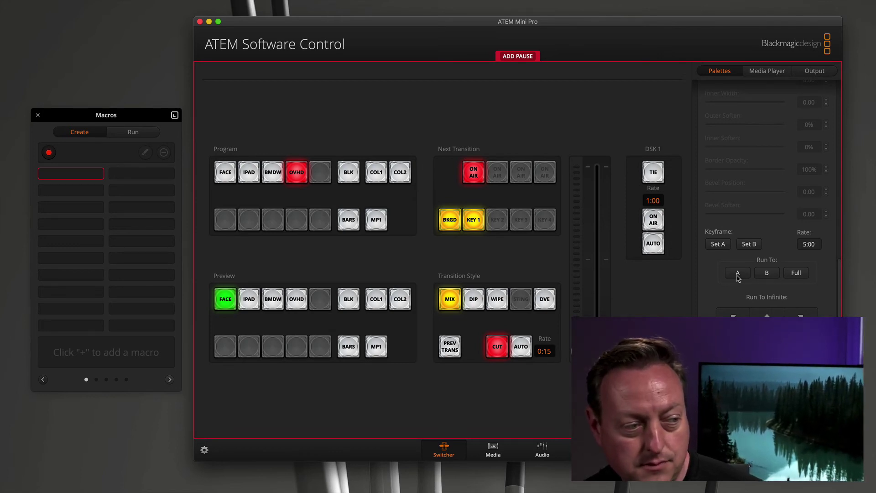
{"action": "left_click", "coordinate": [48, 152]}
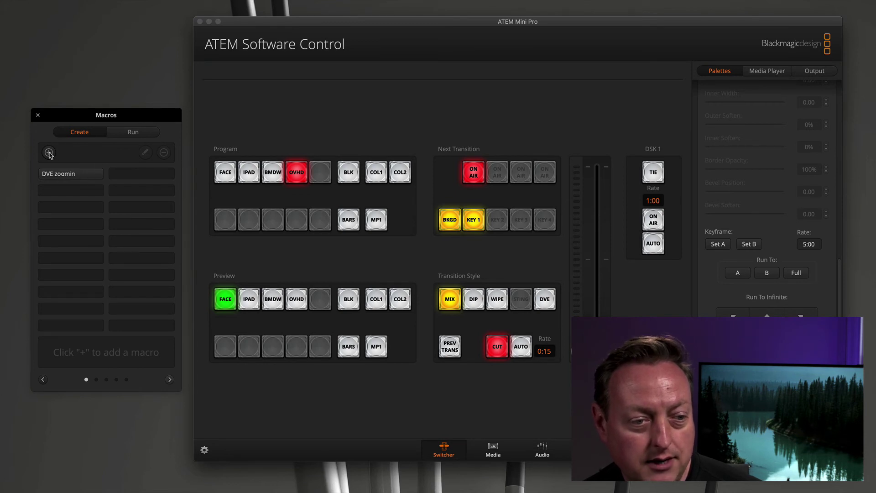
Record a 'DVE normal' macro that runs the key's DVE back to Full
{"action": "left_click", "coordinate": [49, 152]}
{"action": "type", "text": "DVE nort"}
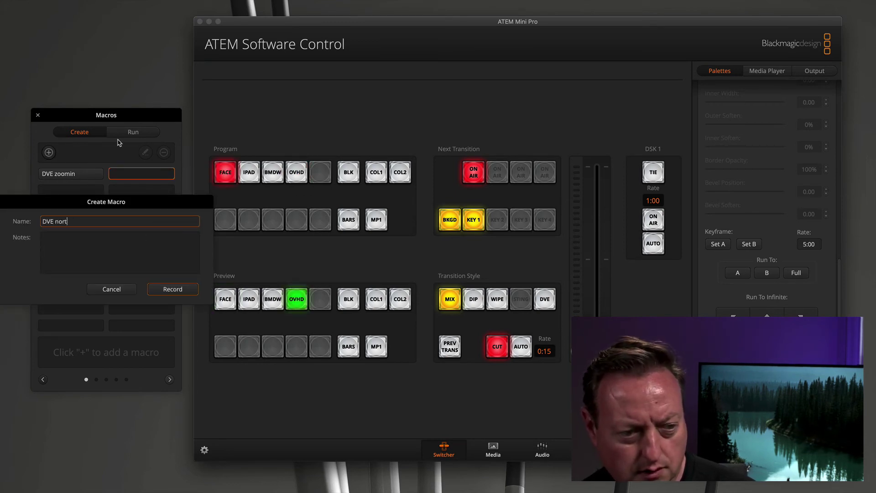
{"action": "type", "text": "ma"}
{"action": "key", "text": "BackSpace"}
{"action": "key", "text": "BackSpace"}
{"action": "key", "text": "BackSpace"}
{"action": "type", "text": "mal"}
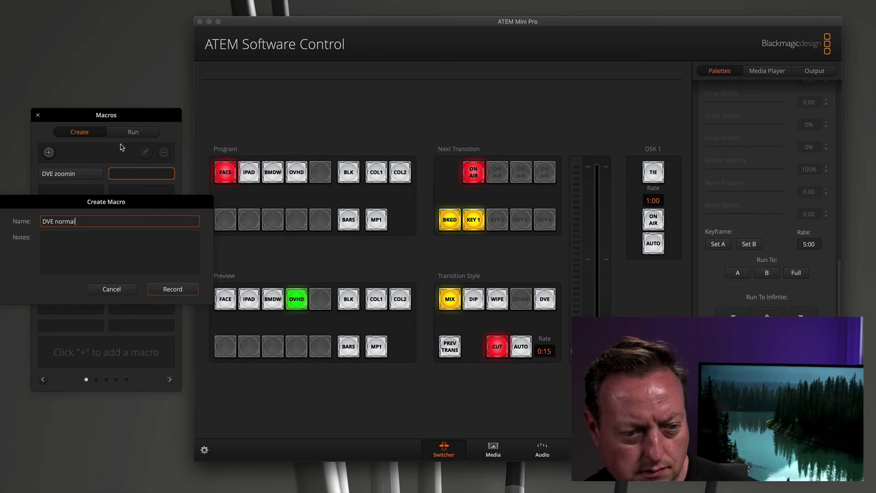
{"action": "left_click", "coordinate": [173, 291]}
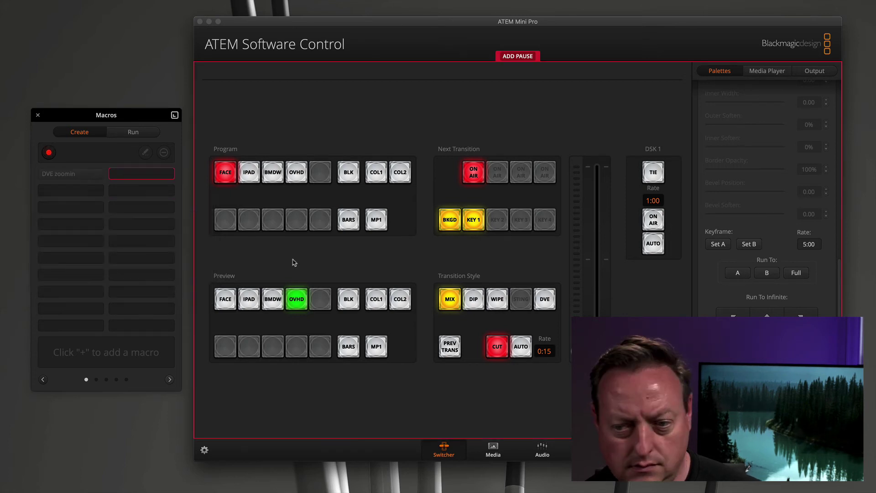
{"action": "left_click", "coordinate": [797, 274]}
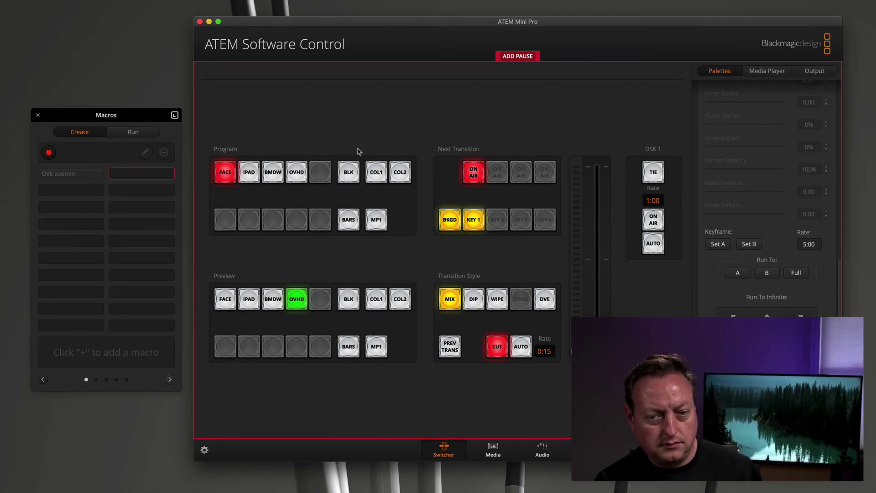
{"action": "left_click", "coordinate": [49, 153]}
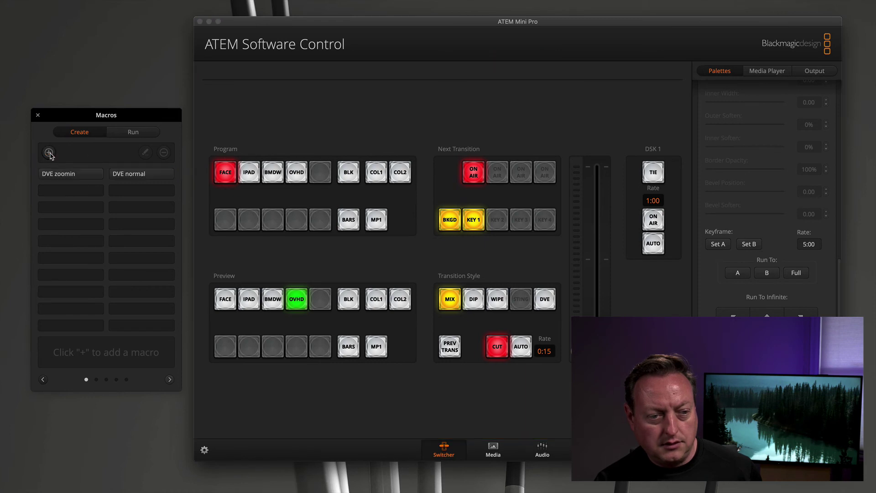